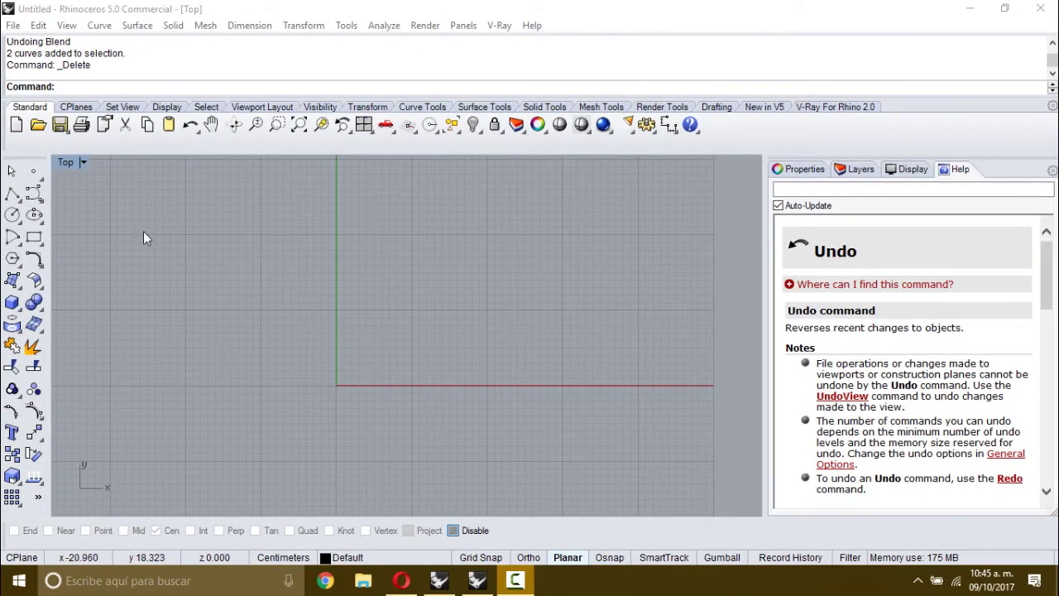
{"action": "left_click", "coordinate": [34, 193]}
{"action": "left_click", "coordinate": [113, 336]}
{"action": "left_click", "coordinate": [153, 280]}
{"action": "left_click", "coordinate": [241, 285]}
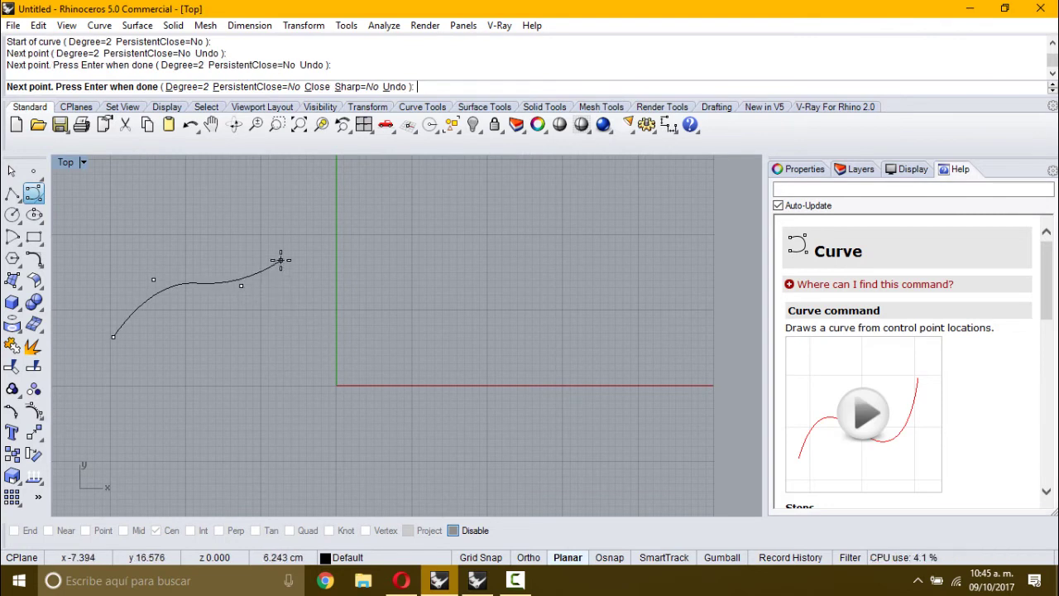
{"action": "key", "text": "Escape"}
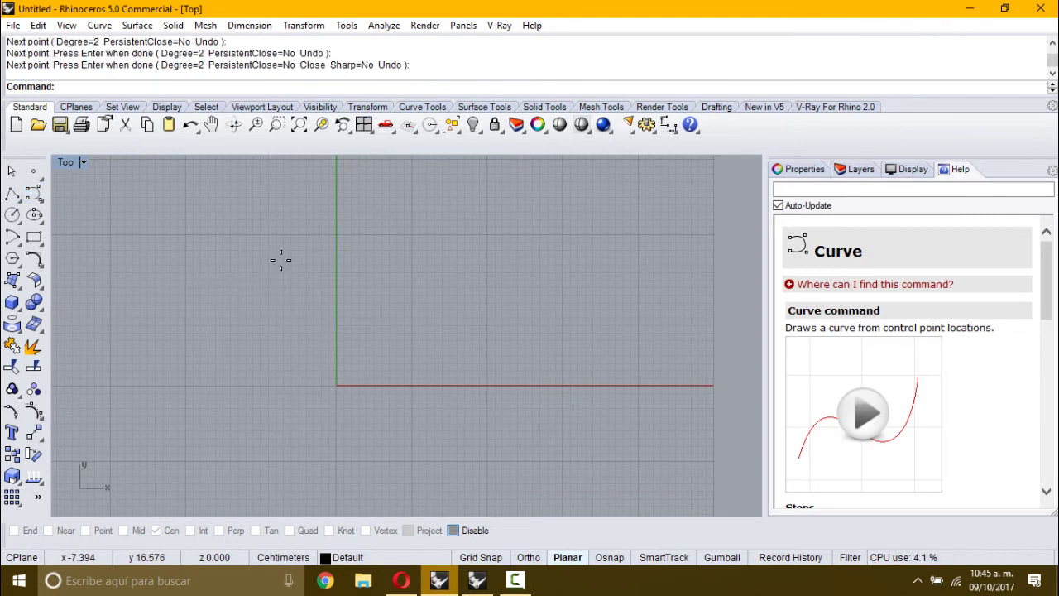
Draw a degree 3 control-point curve with five points, arching up on the left and descending through the origin area
{"action": "right_click", "coordinate": [89, 253]}
{"action": "left_click", "coordinate": [98, 87]}
{"action": "type", "text": "3"}
{"action": "key", "text": "Return"}
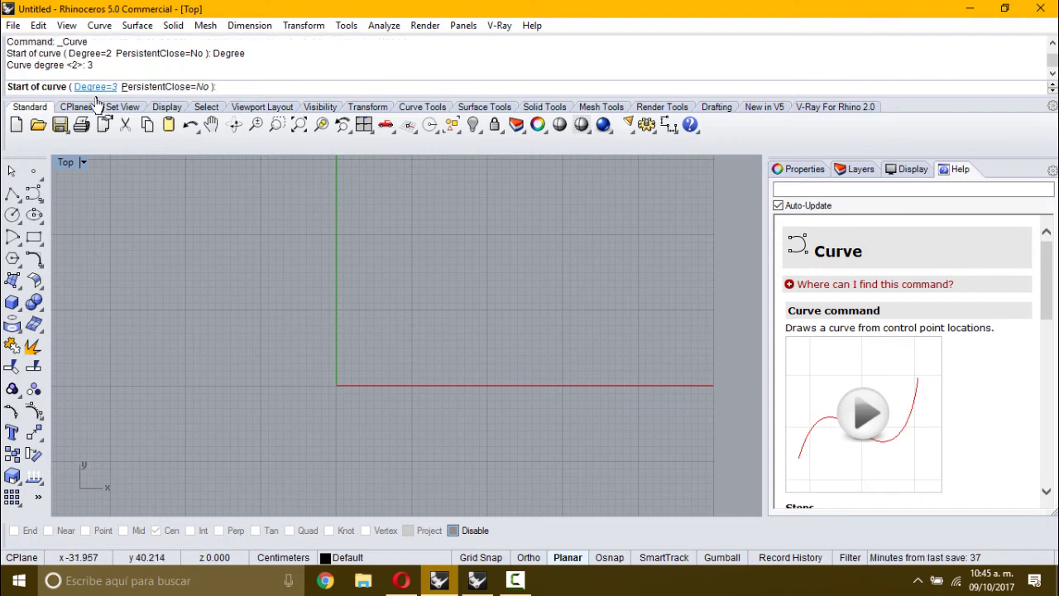
{"action": "left_click", "coordinate": [96, 332]}
{"action": "left_click", "coordinate": [143, 287]}
{"action": "left_click", "coordinate": [237, 295]}
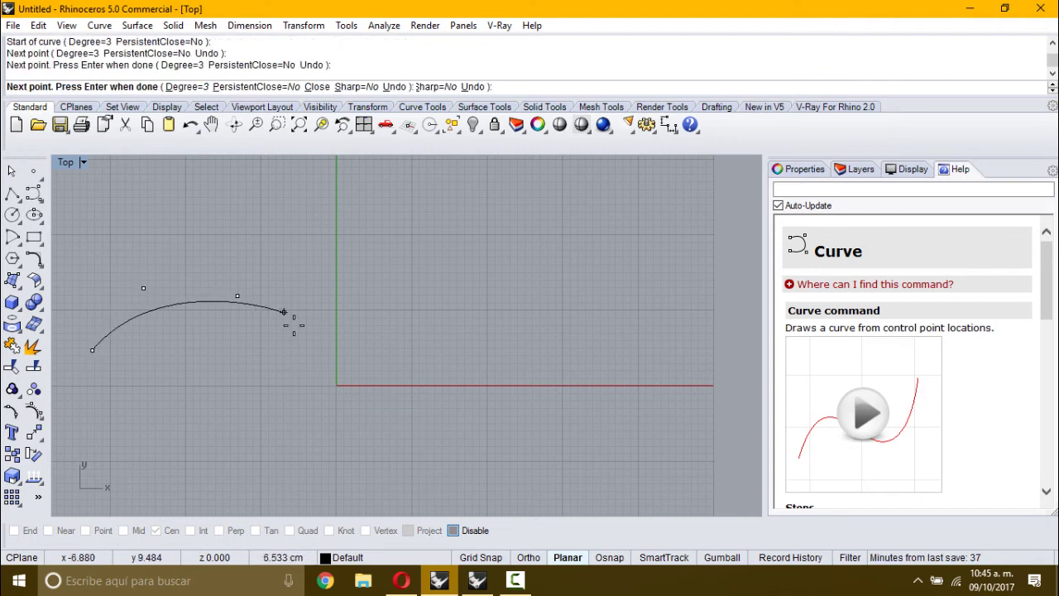
{"action": "left_click", "coordinate": [319, 369]}
{"action": "left_click", "coordinate": [374, 403]}
{"action": "key", "text": "Return"}
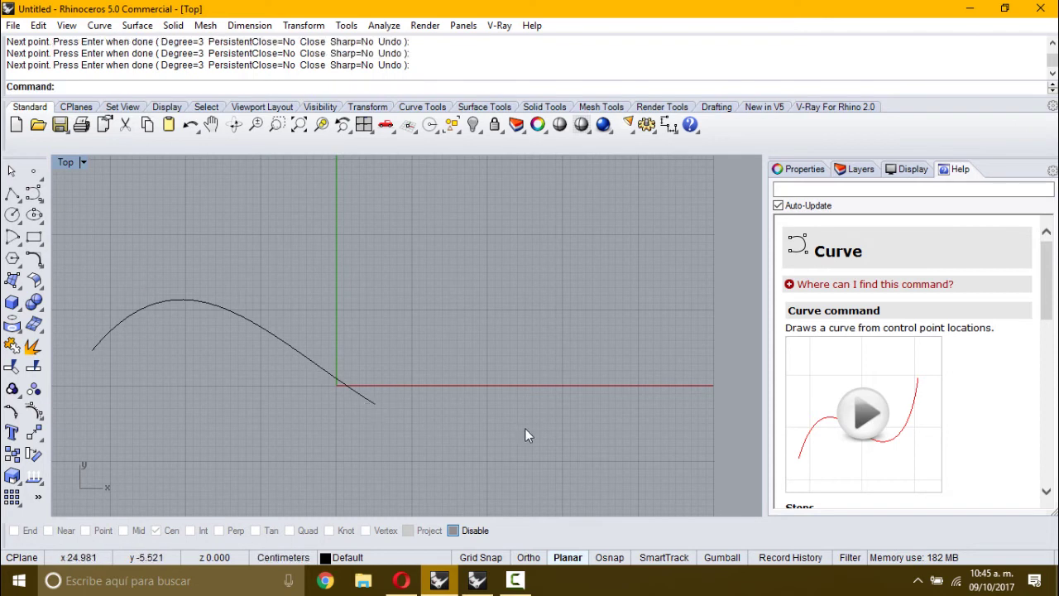
Draw a second control-point curve with seven points on the right, starting nearly flat below the x axis and rising steeply
{"action": "key", "text": "Return"}
{"action": "left_click", "coordinate": [549, 426]}
{"action": "left_click", "coordinate": [597, 425]}
{"action": "left_click", "coordinate": [640, 407]}
{"action": "left_click", "coordinate": [670, 353]}
{"action": "left_click", "coordinate": [684, 313]}
{"action": "left_click", "coordinate": [723, 270]}
{"action": "left_click", "coordinate": [727, 258]}
{"action": "key", "text": "Return"}
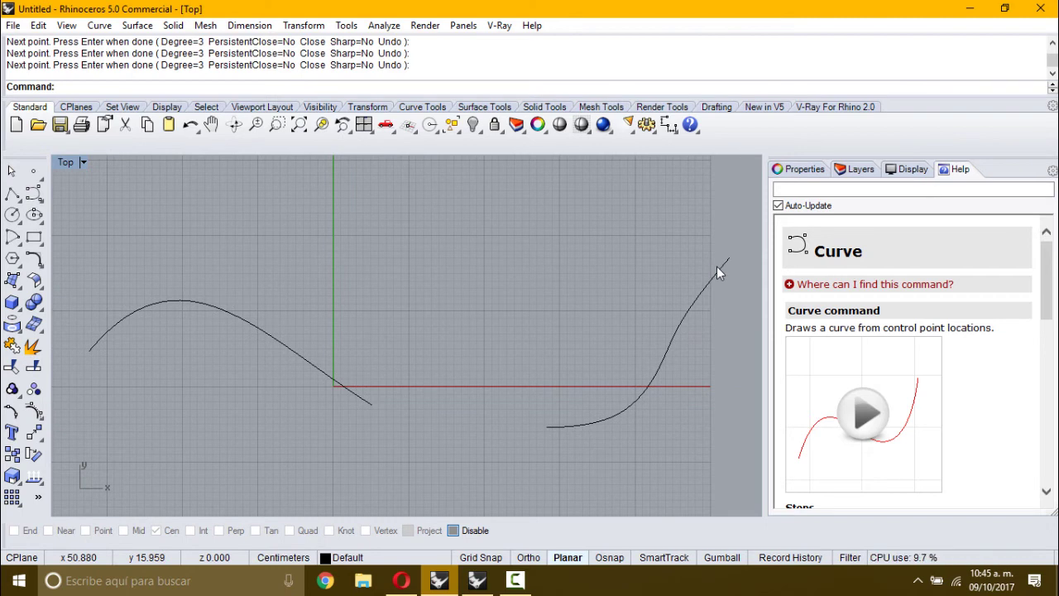
{"action": "left_click", "coordinate": [371, 407]}
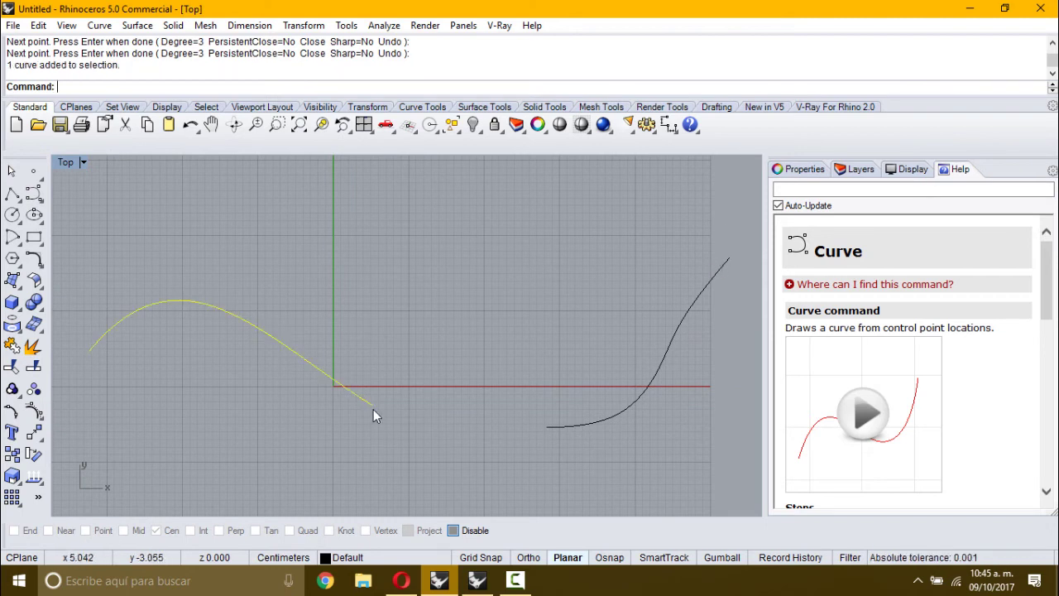
{"action": "left_click", "coordinate": [565, 422]}
{"action": "left_click", "coordinate": [454, 415]}
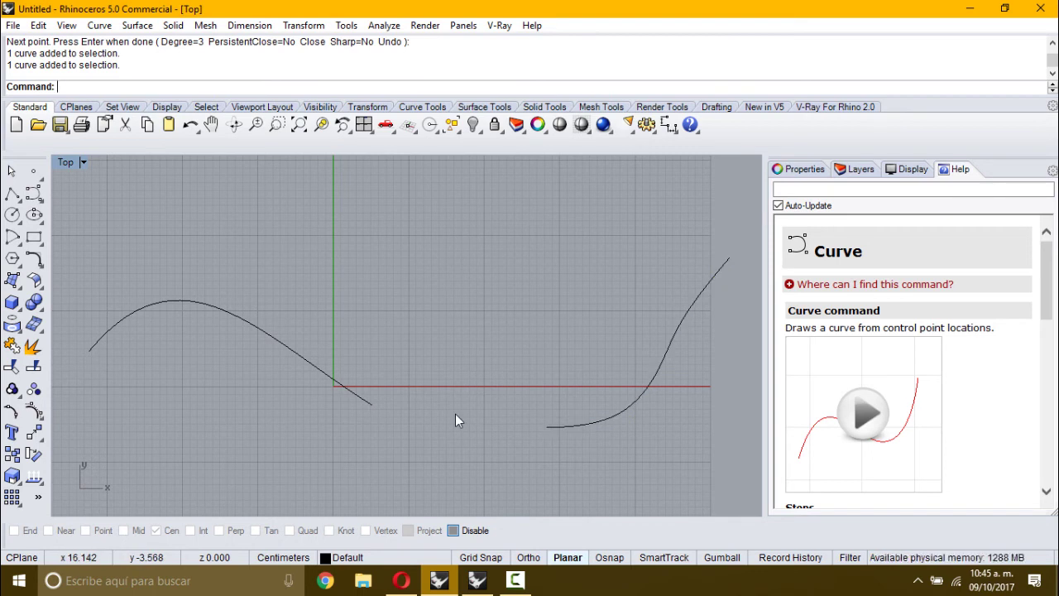
Blend the left curve, picked left of its midpoint, to the right curve's lower end with Curvature continuity, and undo the blend
{"action": "left_click", "coordinate": [39, 265]}
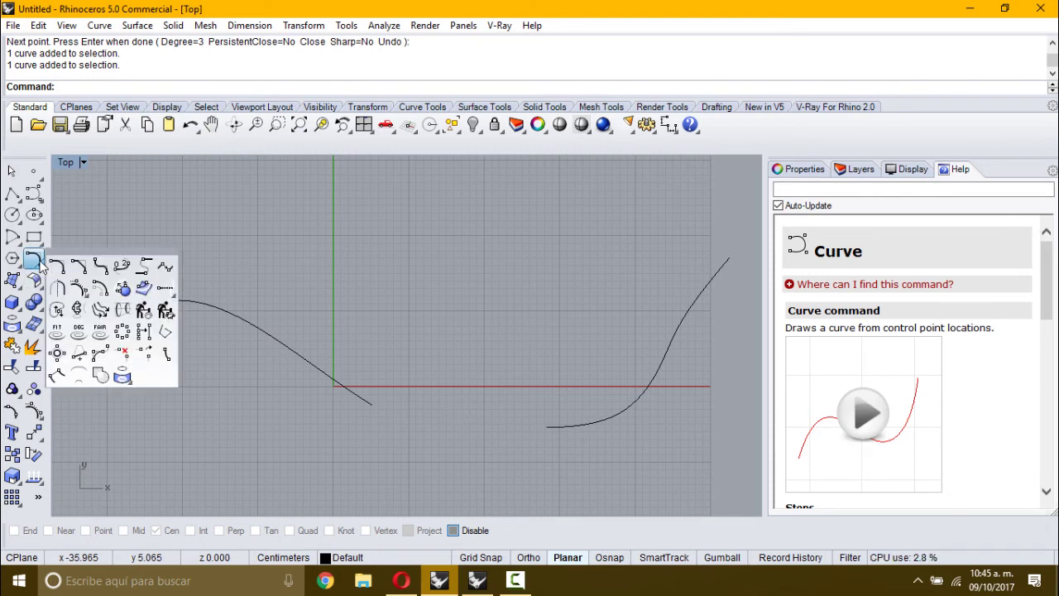
{"action": "left_click", "coordinate": [62, 269]}
{"action": "left_click", "coordinate": [40, 264]}
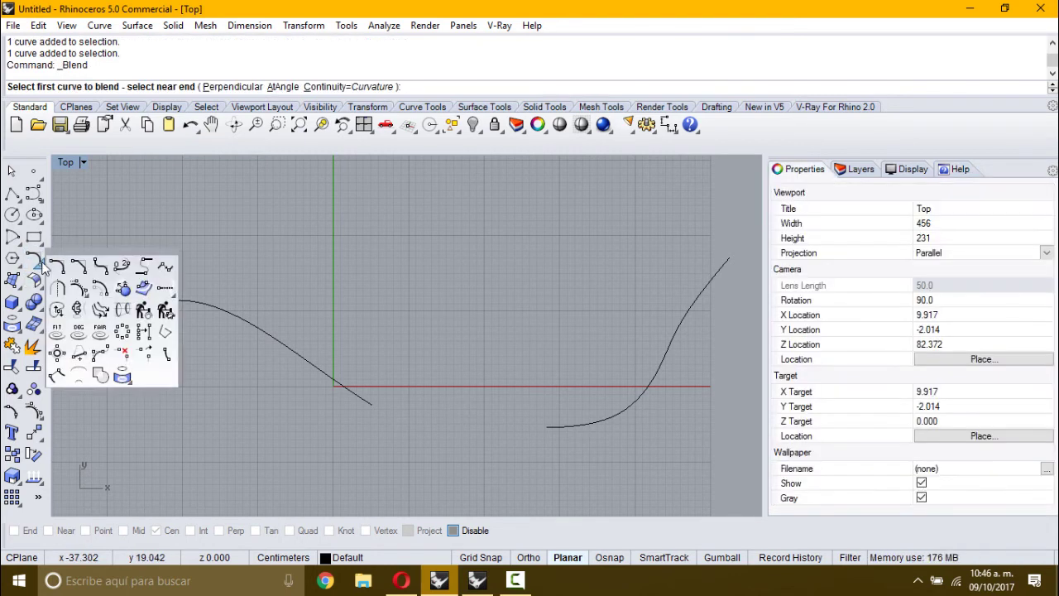
{"action": "left_click", "coordinate": [121, 270]}
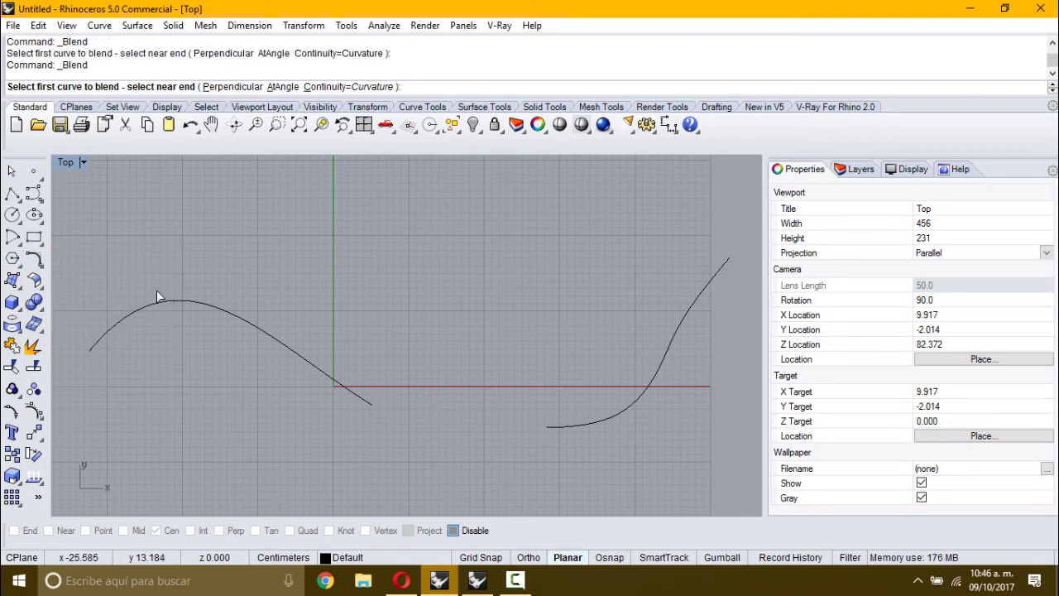
{"action": "left_click", "coordinate": [225, 317]}
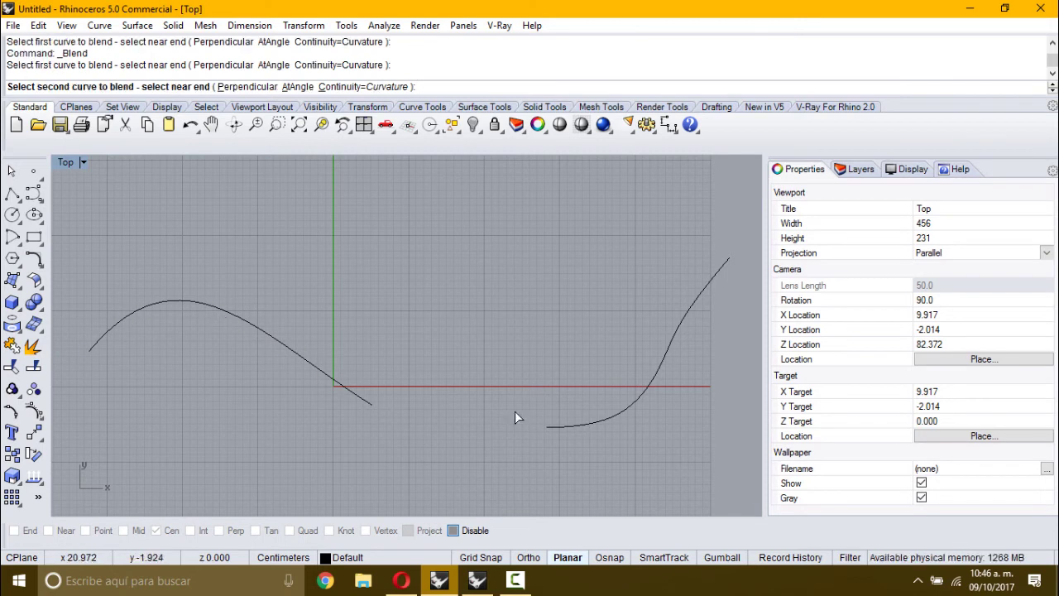
{"action": "left_click", "coordinate": [571, 427]}
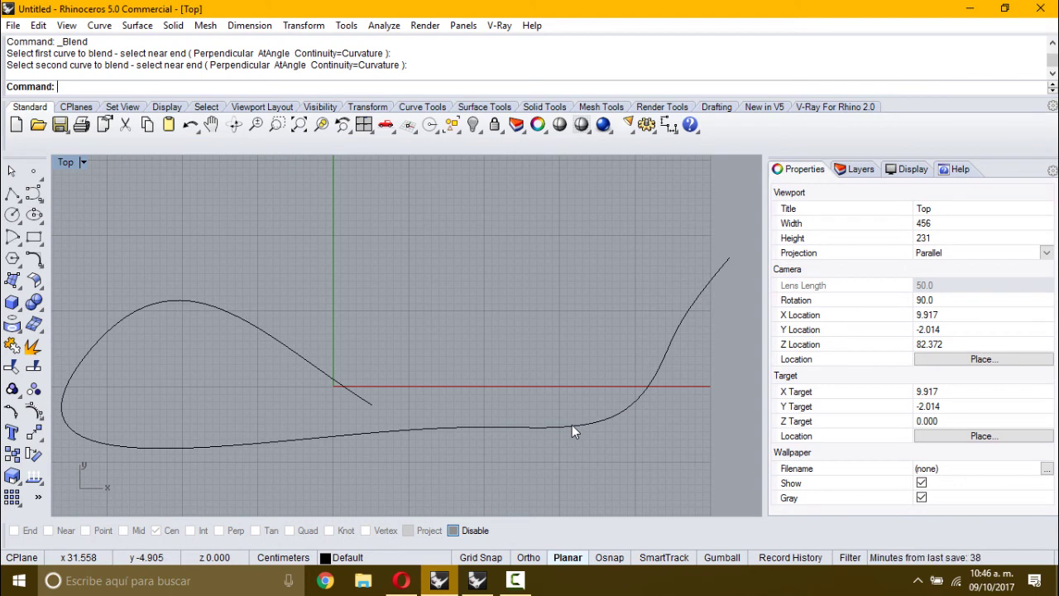
{"action": "key", "text": "ctrl+z"}
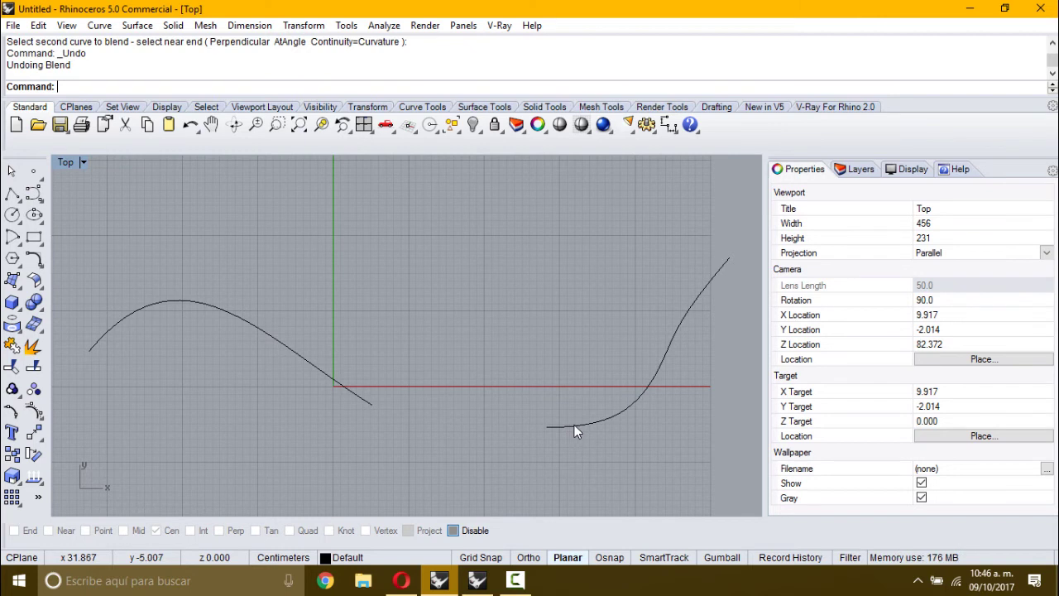
Blend the left curve's outer left end to the right curve's lower end, and undo the blend
{"action": "key", "text": "Return"}
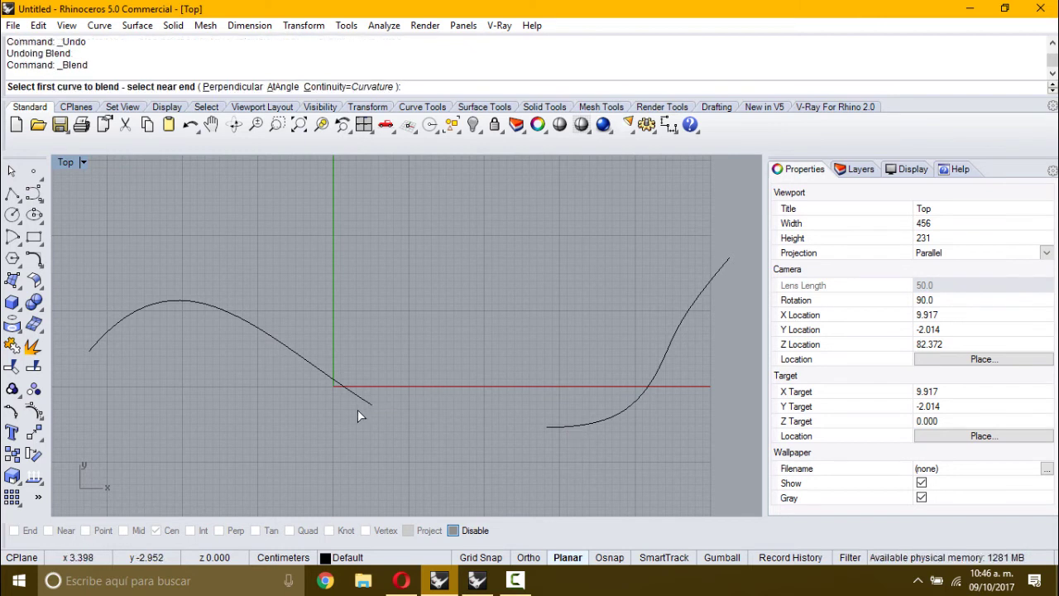
{"action": "left_click", "coordinate": [102, 334]}
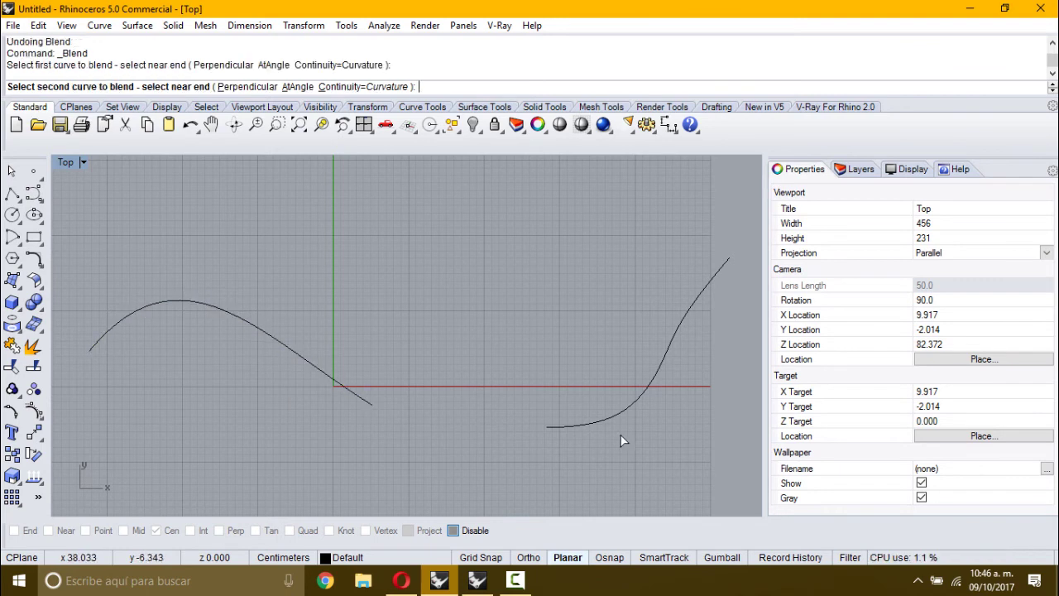
{"action": "left_click", "coordinate": [556, 428]}
{"action": "key", "text": "ctrl+z"}
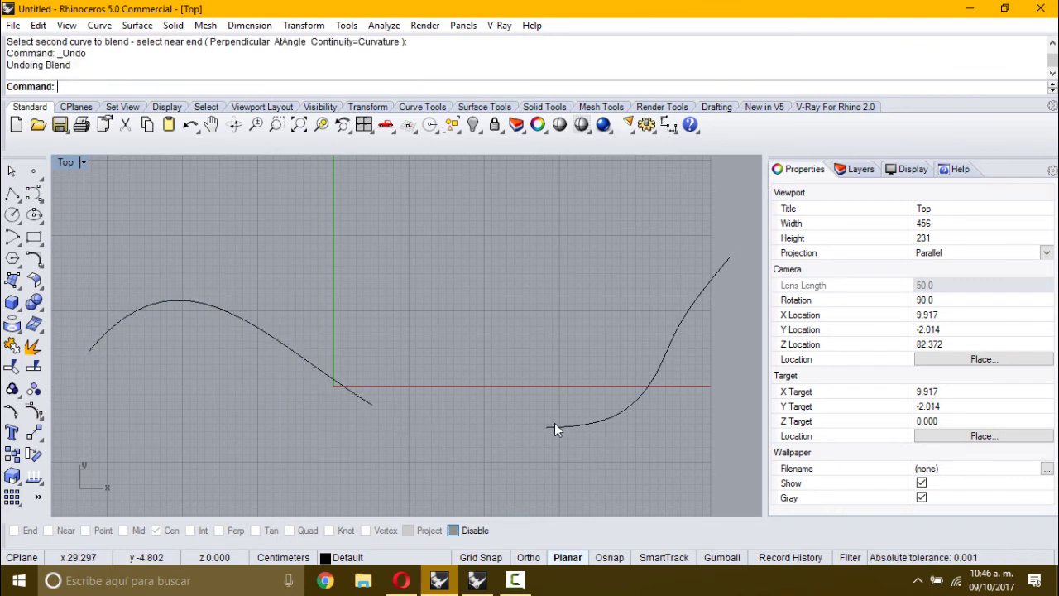
Blend the two facing ends across the gap between the curves, picking the left curve first, and undo the blend
{"action": "key", "text": "Return"}
{"action": "left_click", "coordinate": [358, 402]}
{"action": "left_click", "coordinate": [559, 436]}
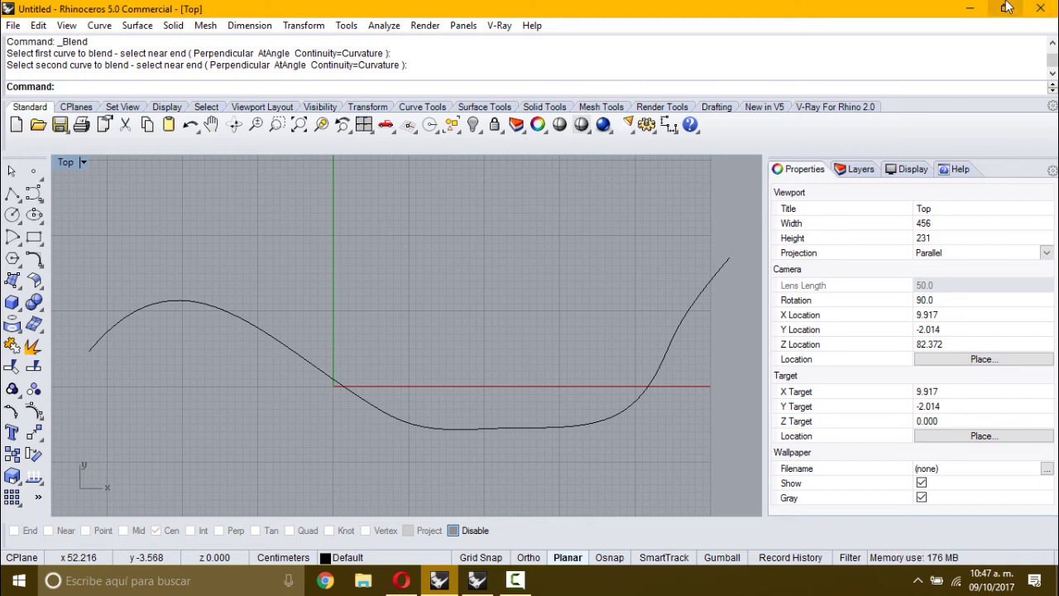
{"action": "key", "text": "ctrl+z"}
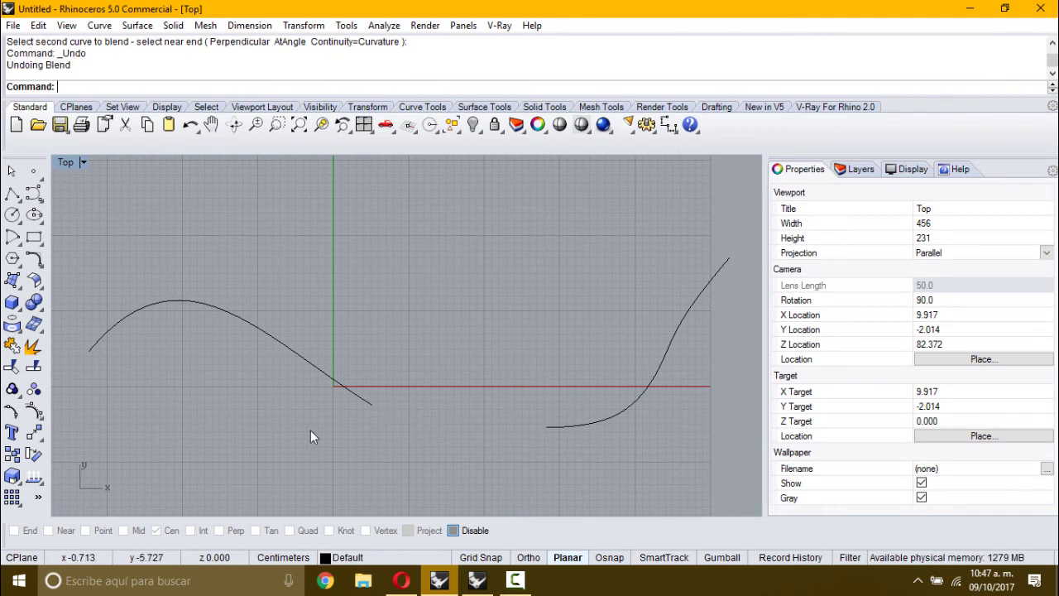
Blend the left curve's end near the origin to the right curve's upper end, and undo the blend
{"action": "right_click", "coordinate": [326, 392]}
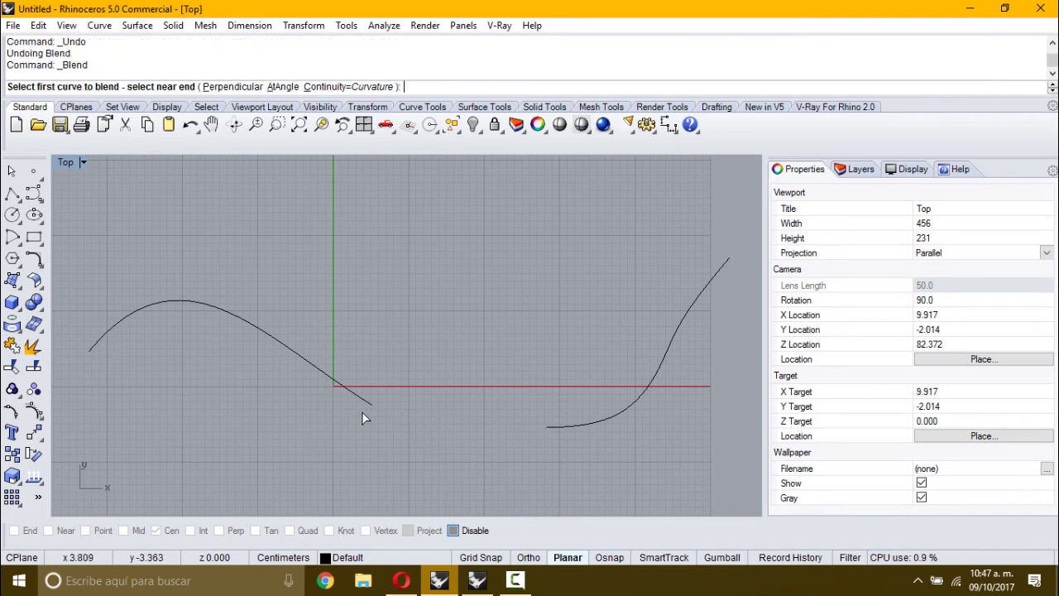
{"action": "left_click", "coordinate": [364, 404]}
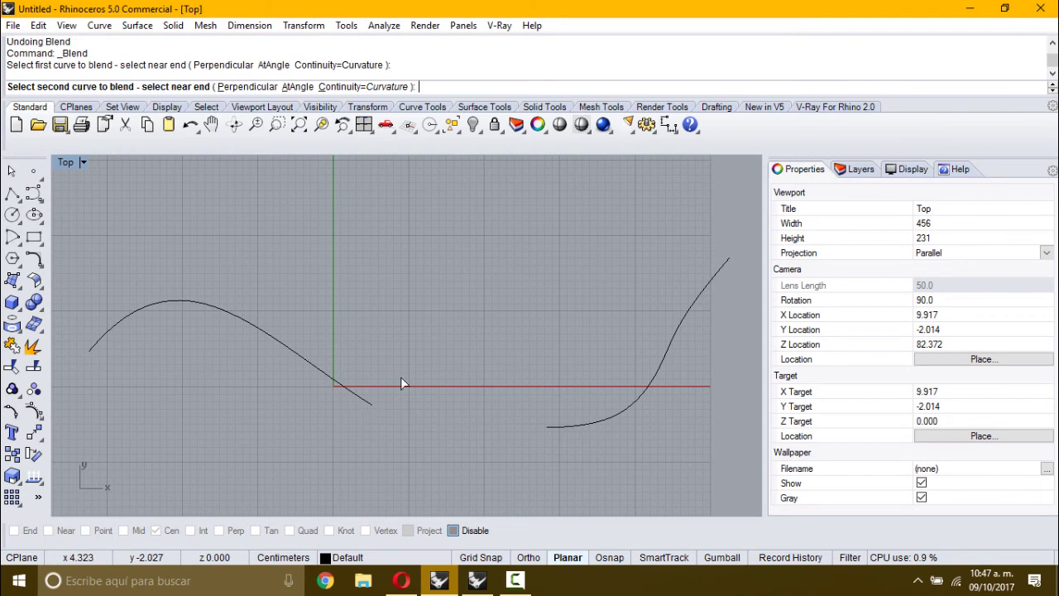
{"action": "left_click", "coordinate": [726, 263]}
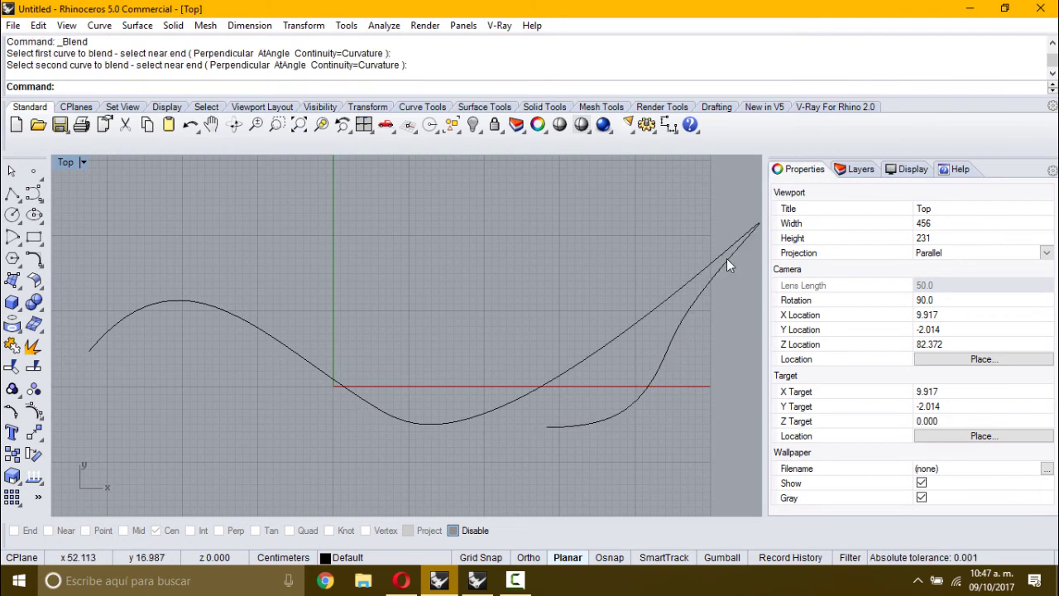
{"action": "key", "text": "ctrl+z"}
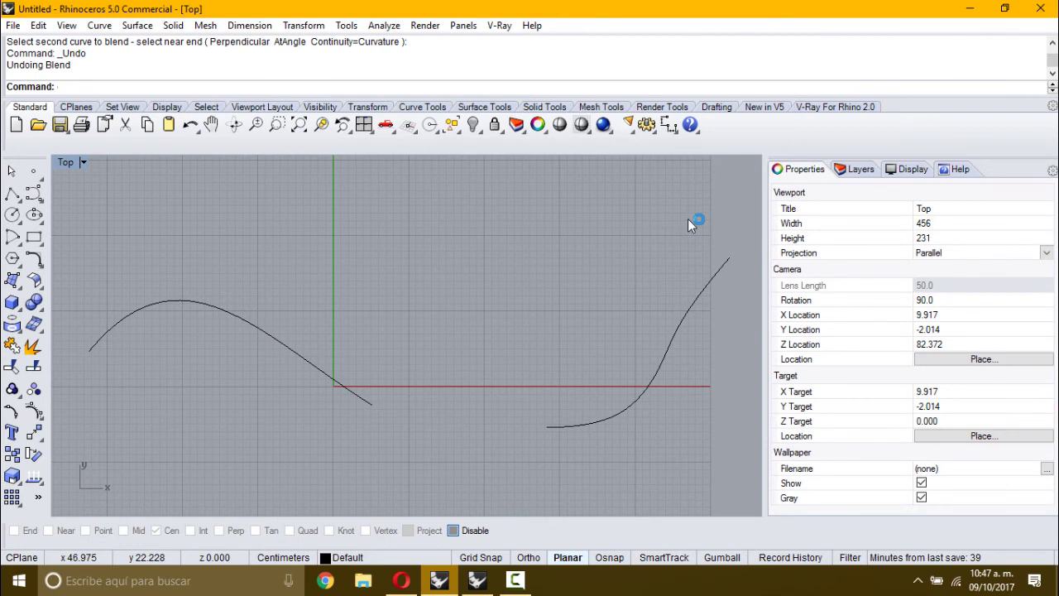
Blend the right curve's lower end to the left curve's end near the origin, and select the connecting segment
{"action": "key", "text": "Return"}
{"action": "left_click", "coordinate": [568, 426]}
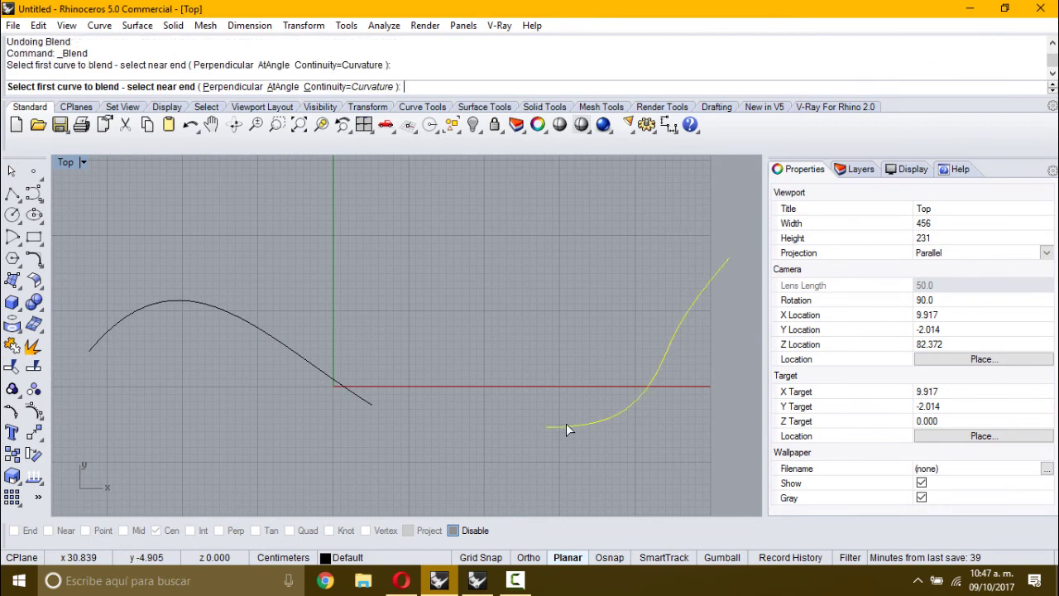
{"action": "left_click", "coordinate": [345, 399]}
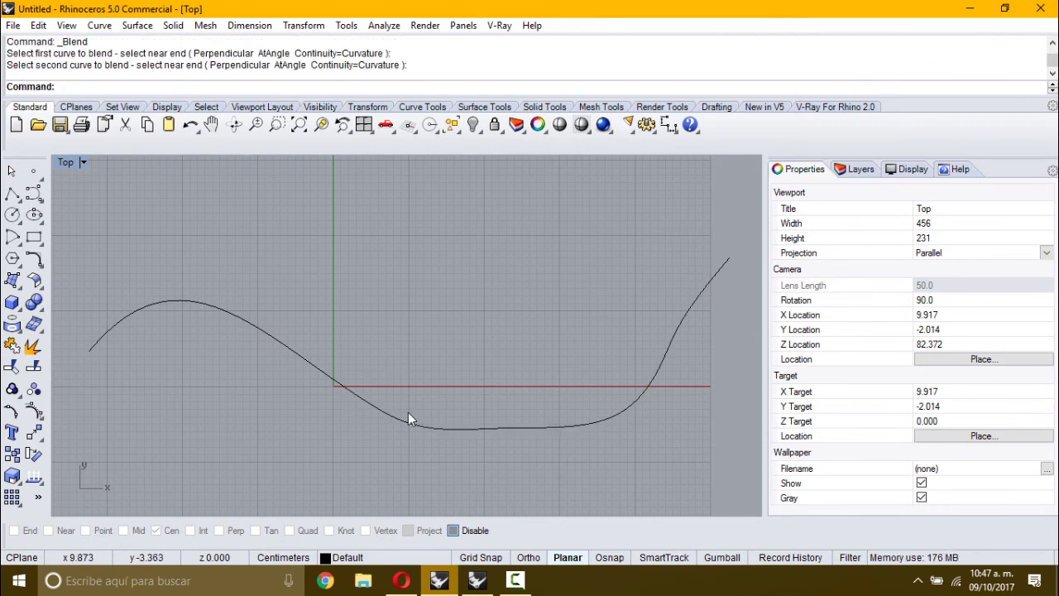
{"action": "left_click", "coordinate": [479, 425]}
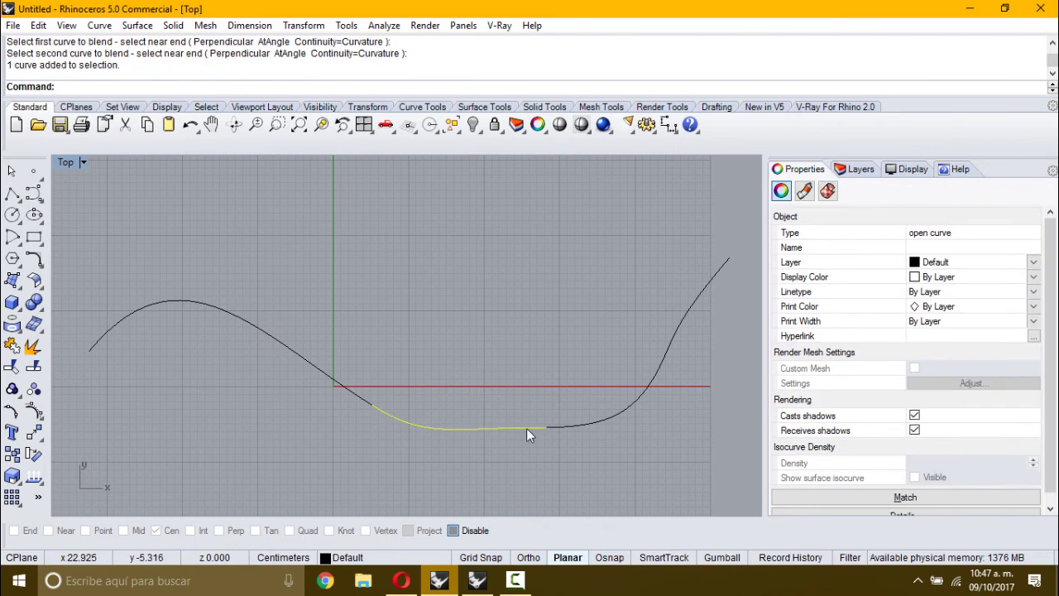
{"action": "left_click", "coordinate": [565, 425]}
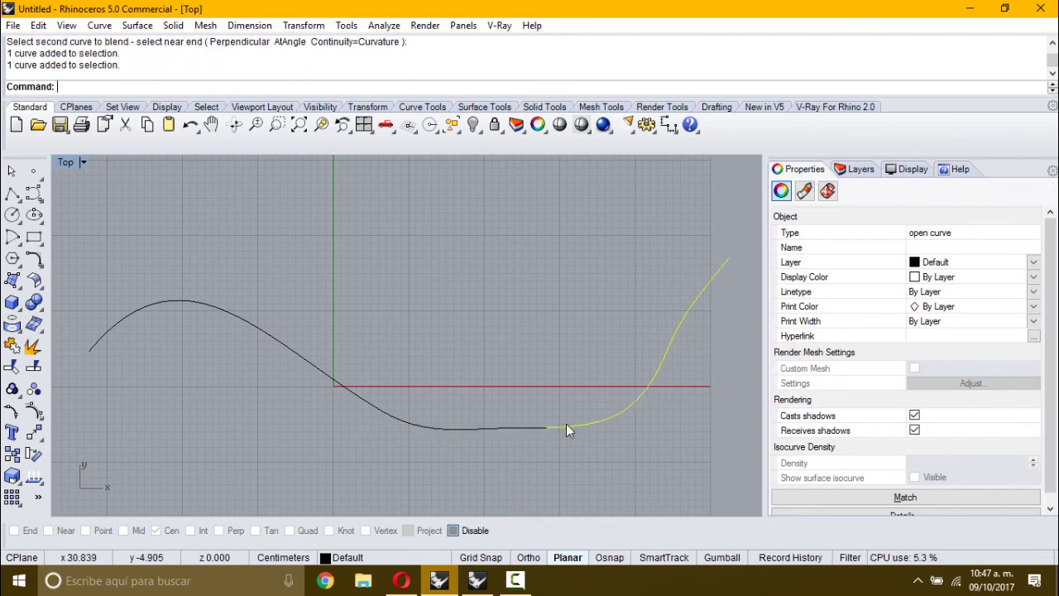
{"action": "left_click", "coordinate": [519, 429]}
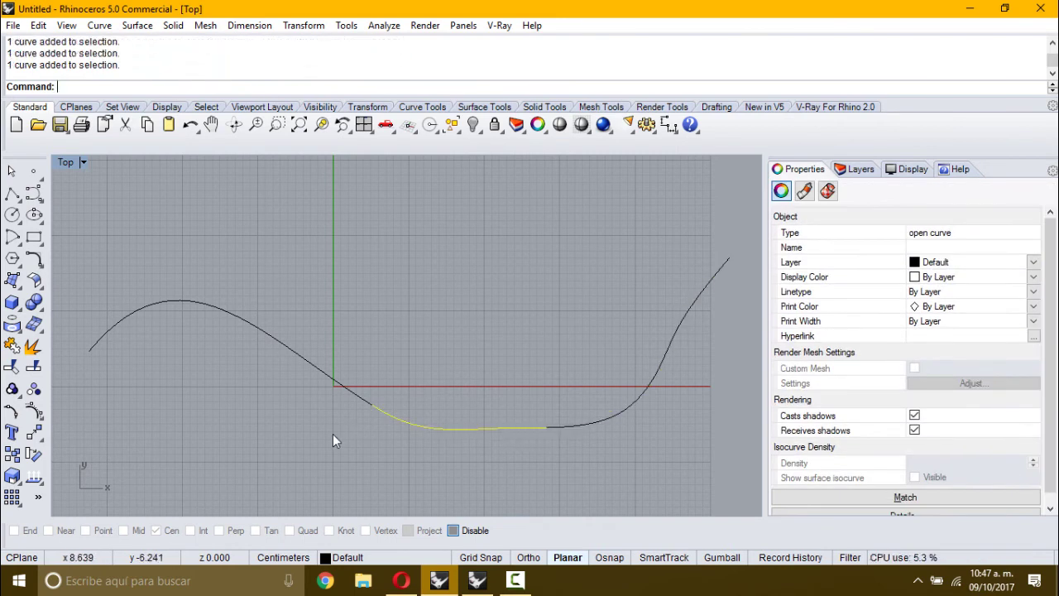
Turn on the blend segment's control points and reshape it by moving its fourth and fifth points away from the curve
{"action": "left_click", "coordinate": [33, 411]}
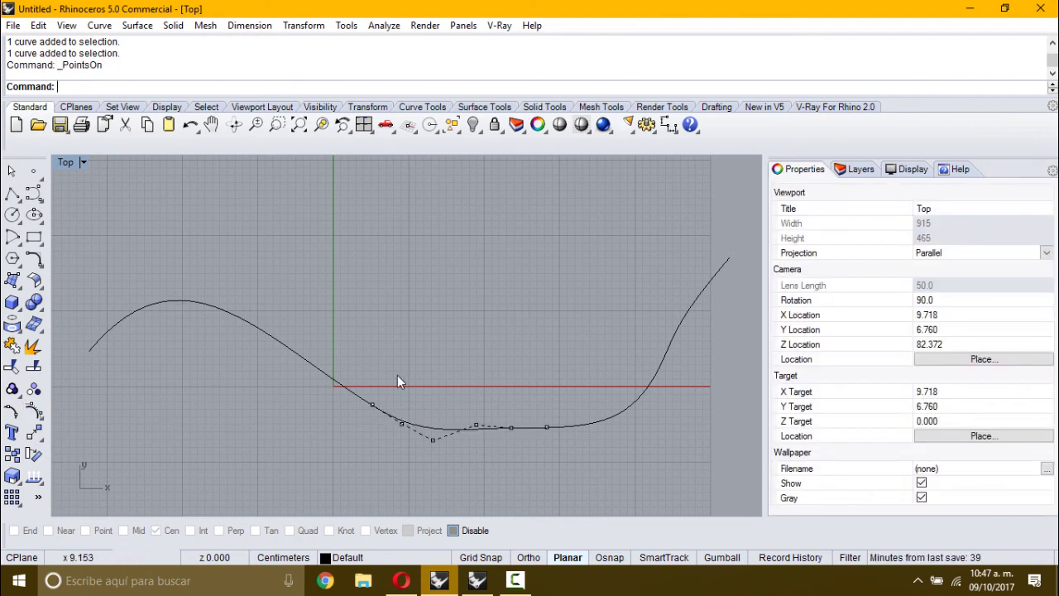
{"action": "left_click_drag", "start_coordinate": [462, 403], "coordinate": [498, 352]}
{"action": "left_click", "coordinate": [508, 426]}
{"action": "left_click", "coordinate": [466, 453]}
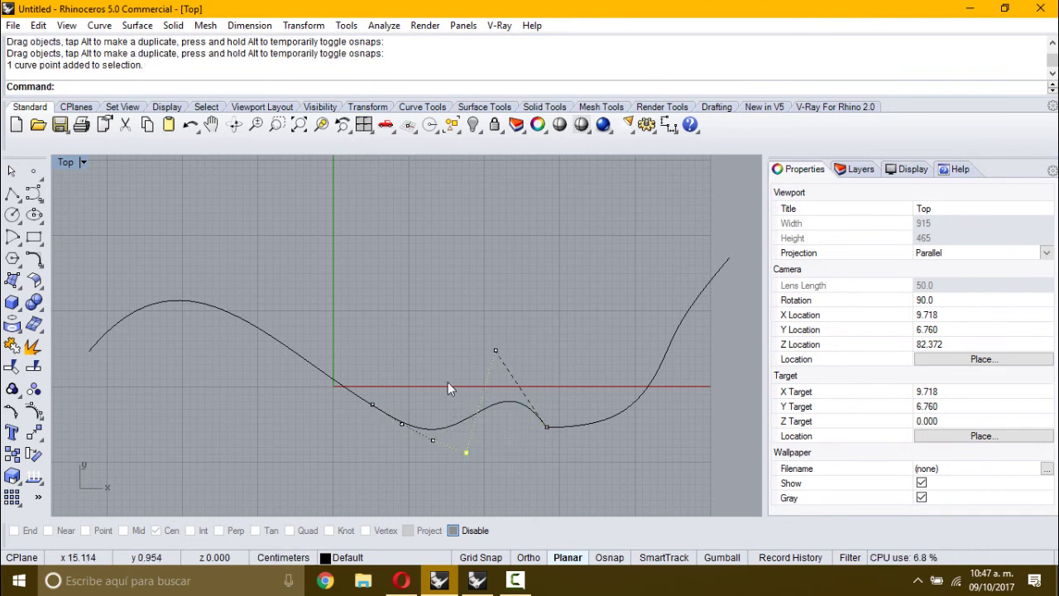
{"action": "left_click_drag", "start_coordinate": [463, 453], "coordinate": [436, 378]}
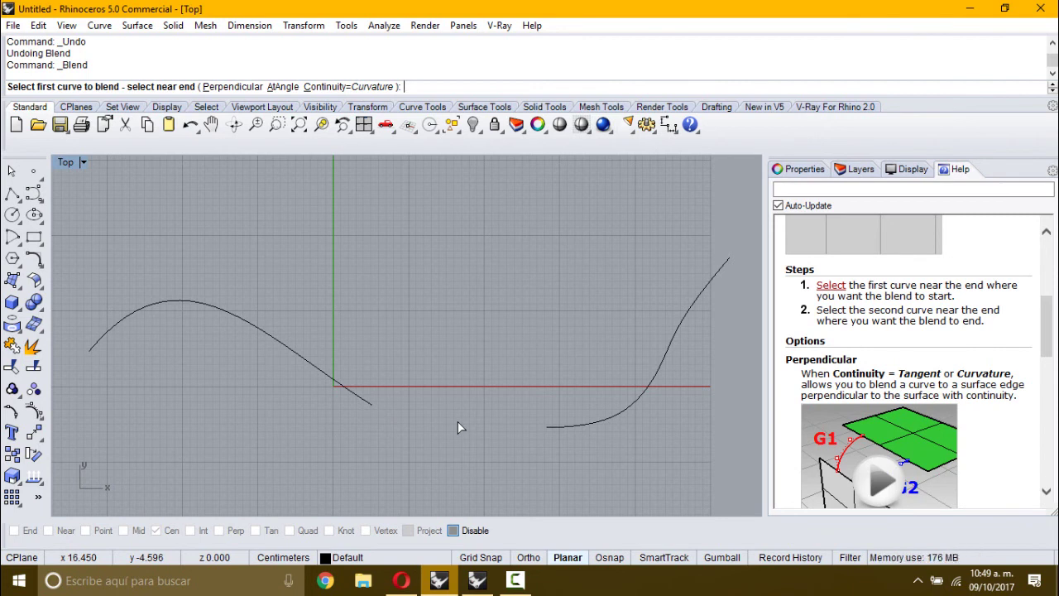
Cancel the pending Blend command and delete both curves from the viewport
{"action": "key", "text": "Escape"}
{"action": "key", "text": "ctrl+a"}
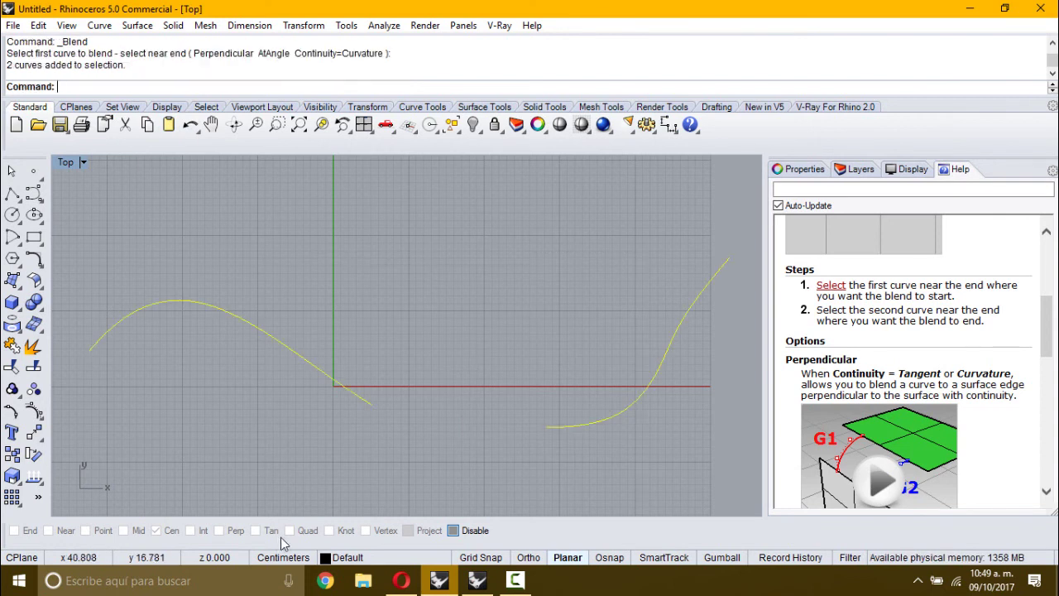
{"action": "key", "text": "Delete"}
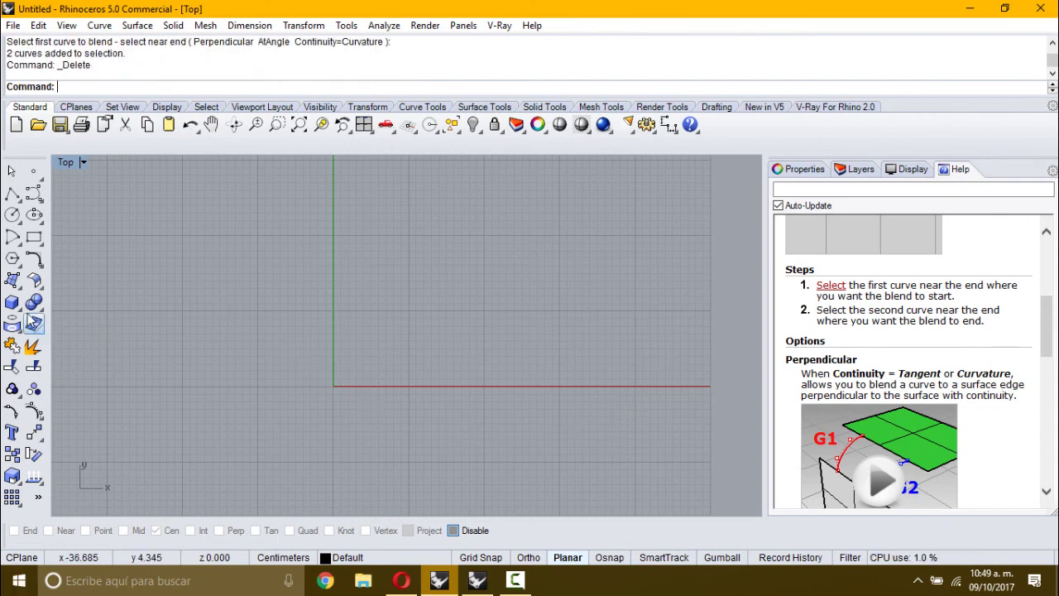
Draw a degree 3 S-shaped control point curve with five points, rising from below the X axis level to just past the Y axis above the origin
{"action": "left_click", "coordinate": [33, 193]}
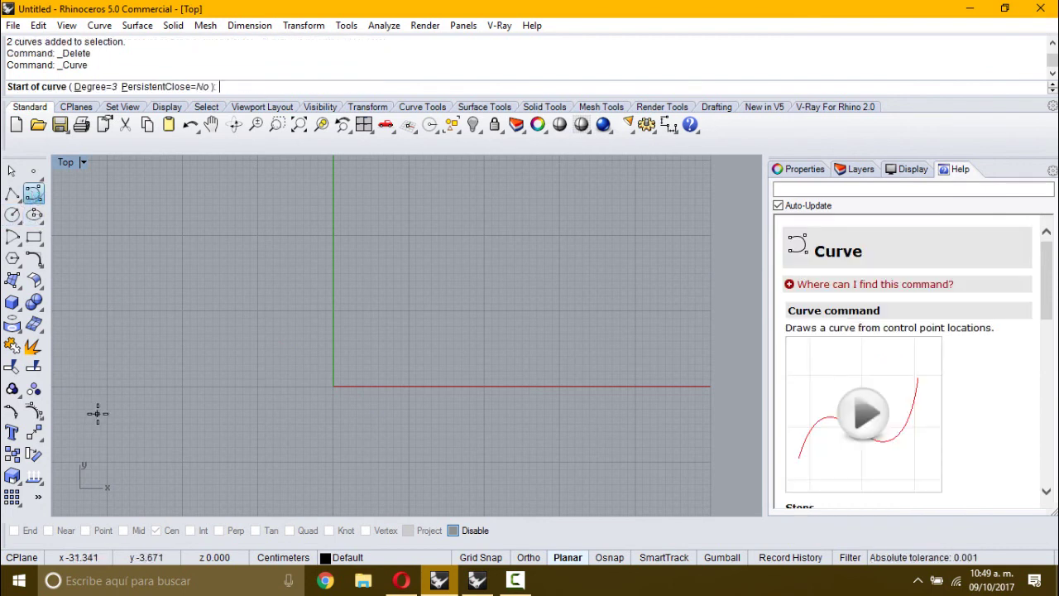
{"action": "left_click", "coordinate": [110, 413]}
{"action": "left_click", "coordinate": [134, 350]}
{"action": "left_click", "coordinate": [219, 345]}
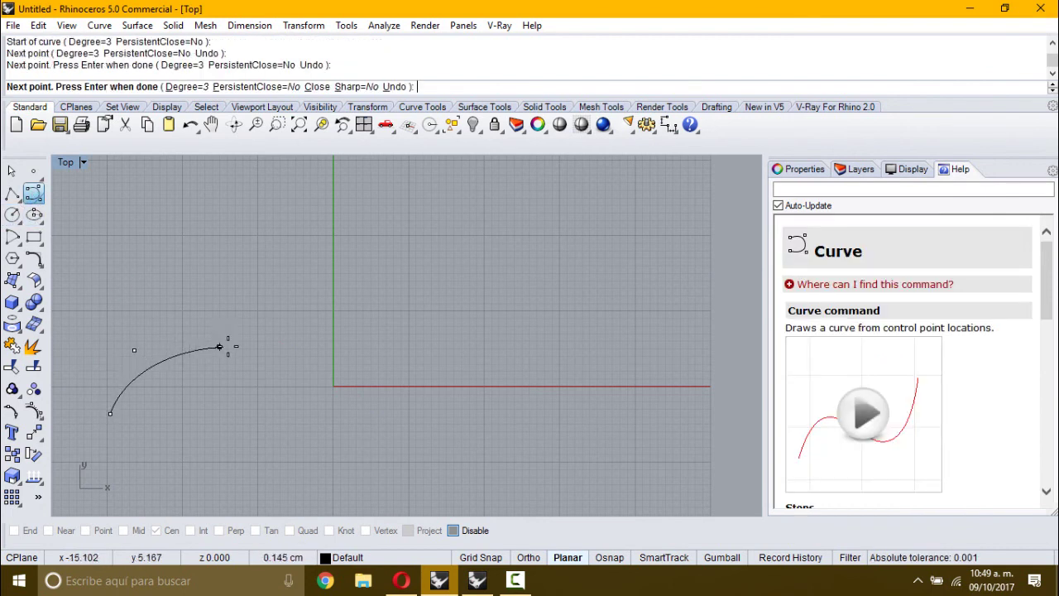
{"action": "left_click", "coordinate": [311, 351]}
{"action": "left_click", "coordinate": [337, 320]}
{"action": "right_click", "coordinate": [338, 320]}
Draw a second degree 3 control point curve with six points, starting above the first curve's upper end and waving away from the Y axis
{"action": "right_click_drag", "start_coordinate": [380, 276], "coordinate": [384, 329]}
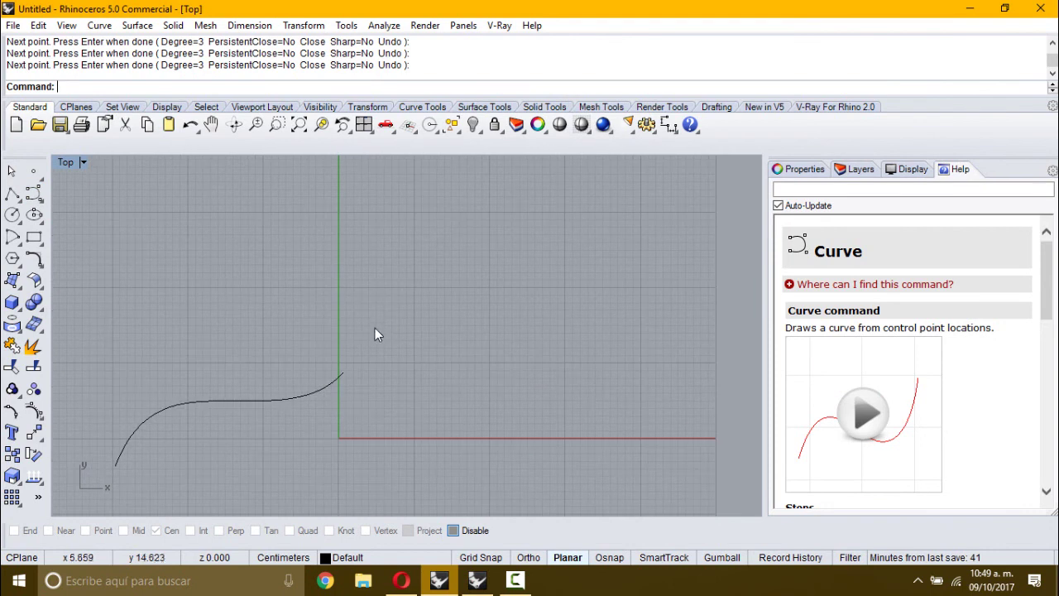
{"action": "right_click", "coordinate": [379, 295]}
{"action": "left_click", "coordinate": [379, 295]}
{"action": "right_click_drag", "start_coordinate": [390, 232], "coordinate": [397, 272]}
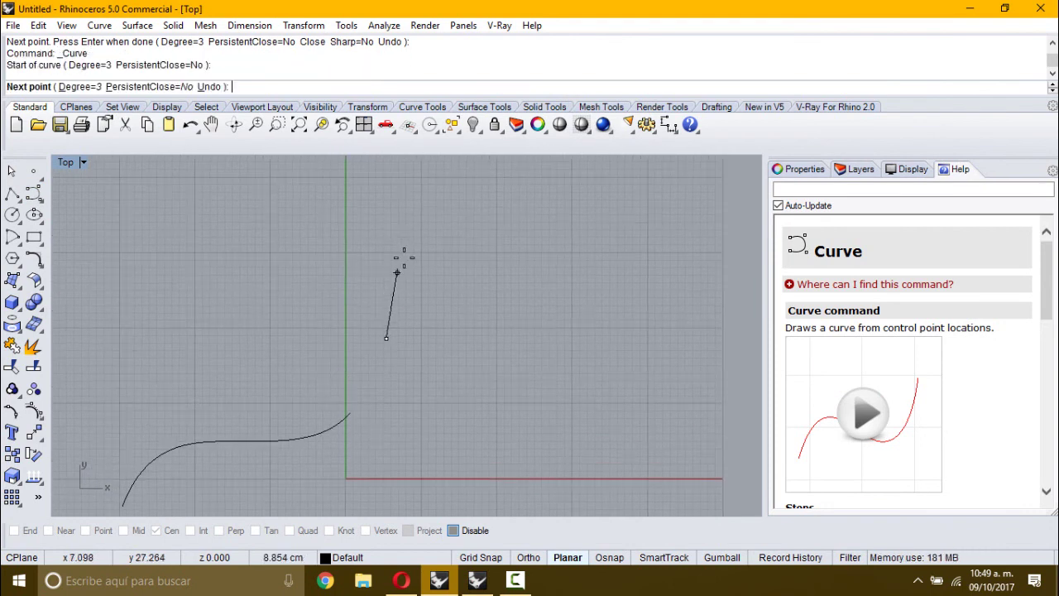
{"action": "left_click", "coordinate": [411, 237]}
{"action": "left_click", "coordinate": [484, 223]}
{"action": "left_click", "coordinate": [571, 267]}
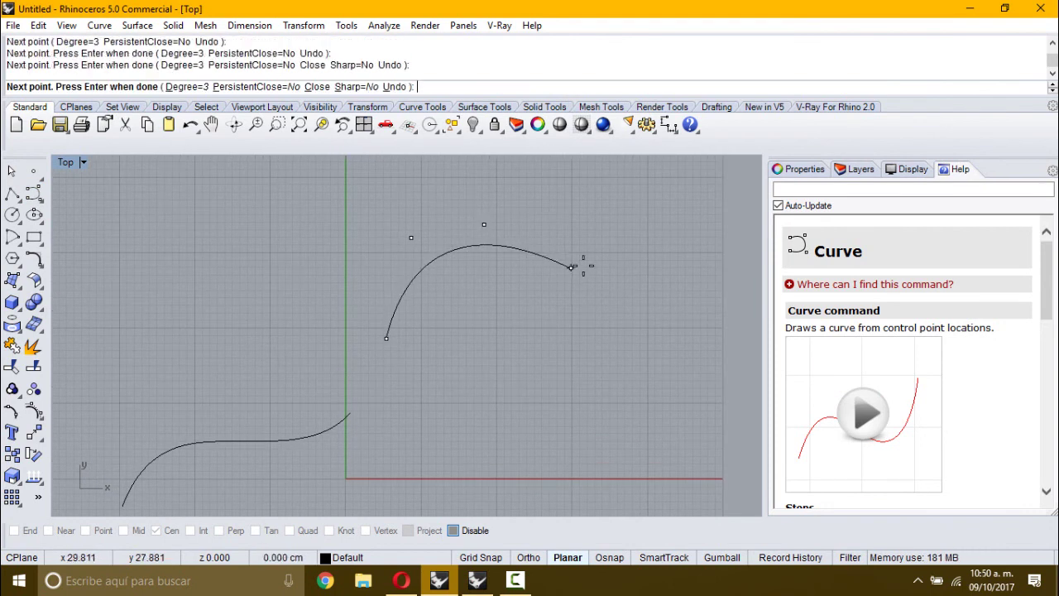
{"action": "left_click", "coordinate": [638, 230]}
{"action": "left_click", "coordinate": [646, 203]}
{"action": "right_click", "coordinate": [646, 202]}
Blend the first curve's end near the Y axis to the second curve's lower end with curvature continuity, and undo the blend
{"action": "right_click_drag", "start_coordinate": [452, 328], "coordinate": [569, 242]}
{"action": "left_click_drag", "start_coordinate": [569, 242], "coordinate": [479, 364]}
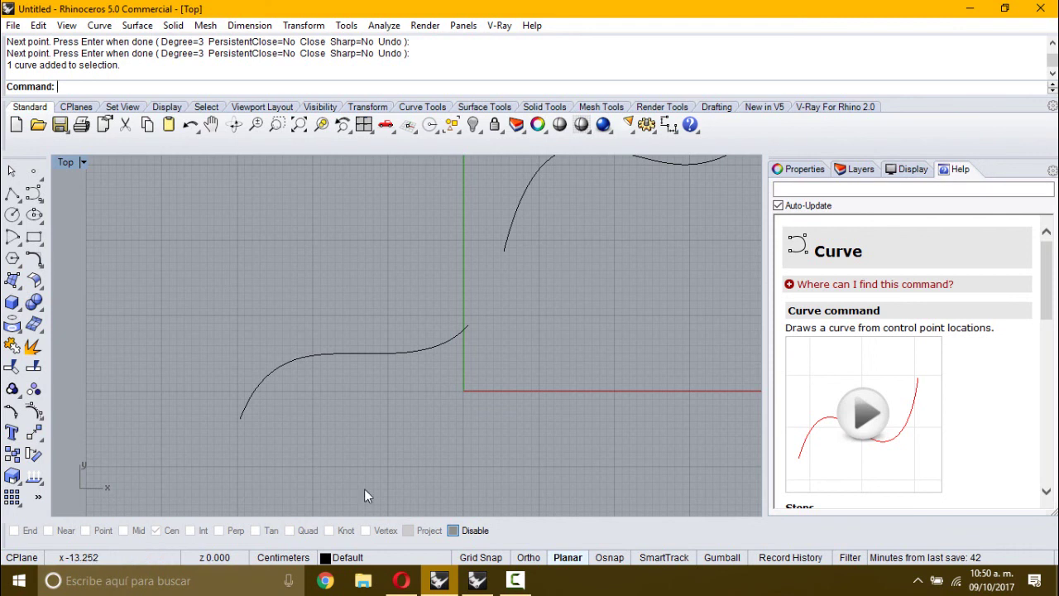
{"action": "left_click", "coordinate": [41, 261]}
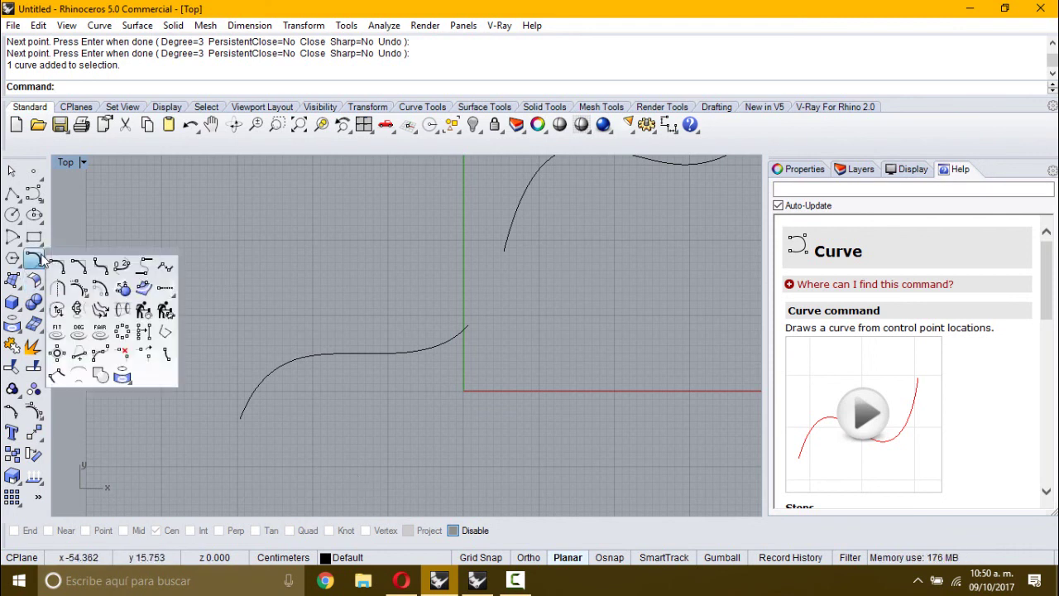
{"action": "right_click", "coordinate": [122, 266]}
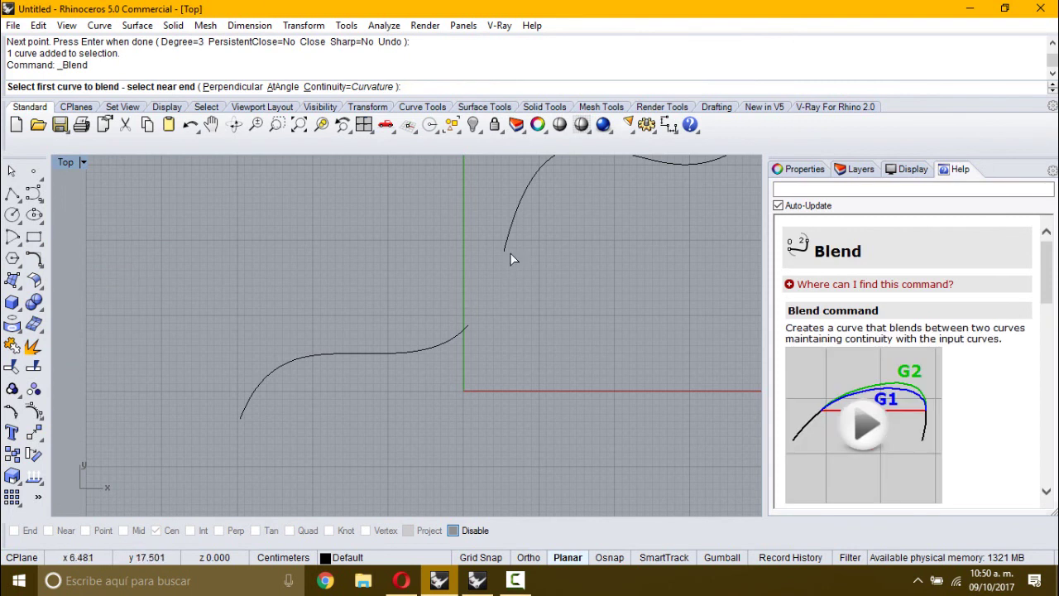
{"action": "left_click", "coordinate": [409, 352]}
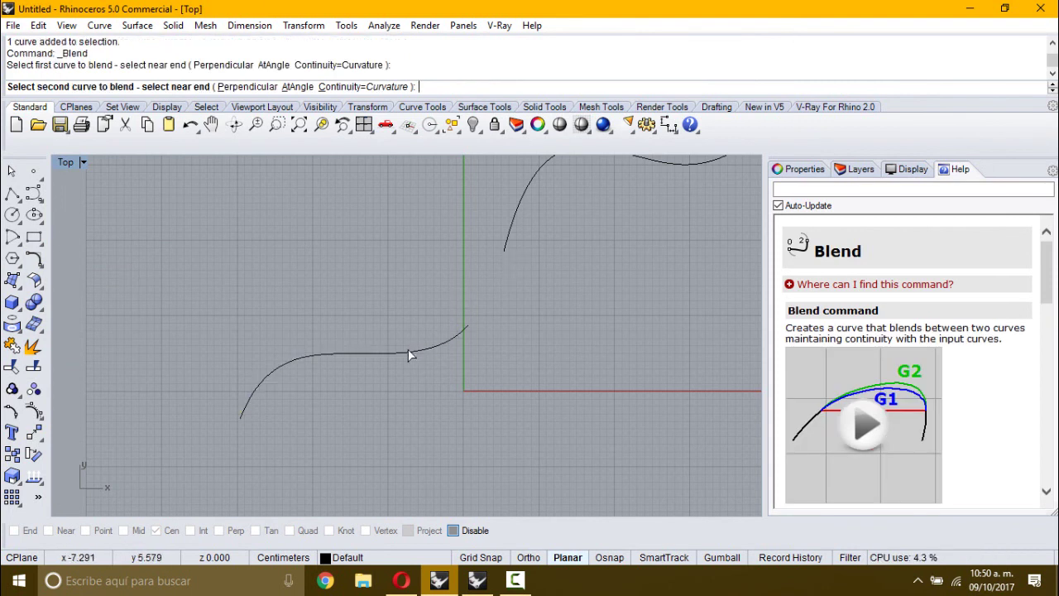
{"action": "left_click", "coordinate": [513, 209]}
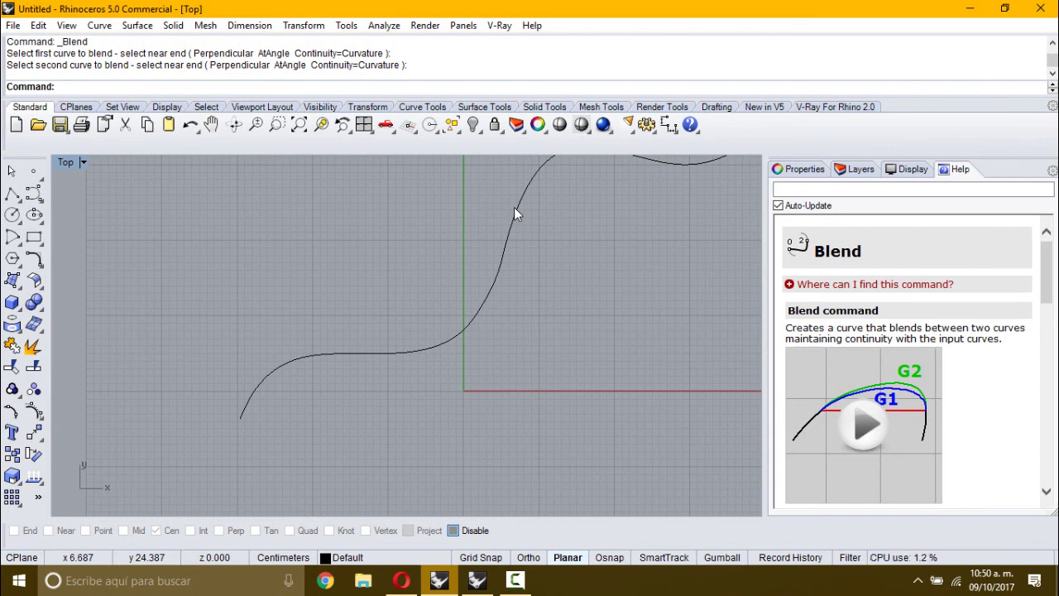
{"action": "right_click_drag", "start_coordinate": [524, 256], "coordinate": [524, 259]}
{"action": "key", "text": "ctrl+z"}
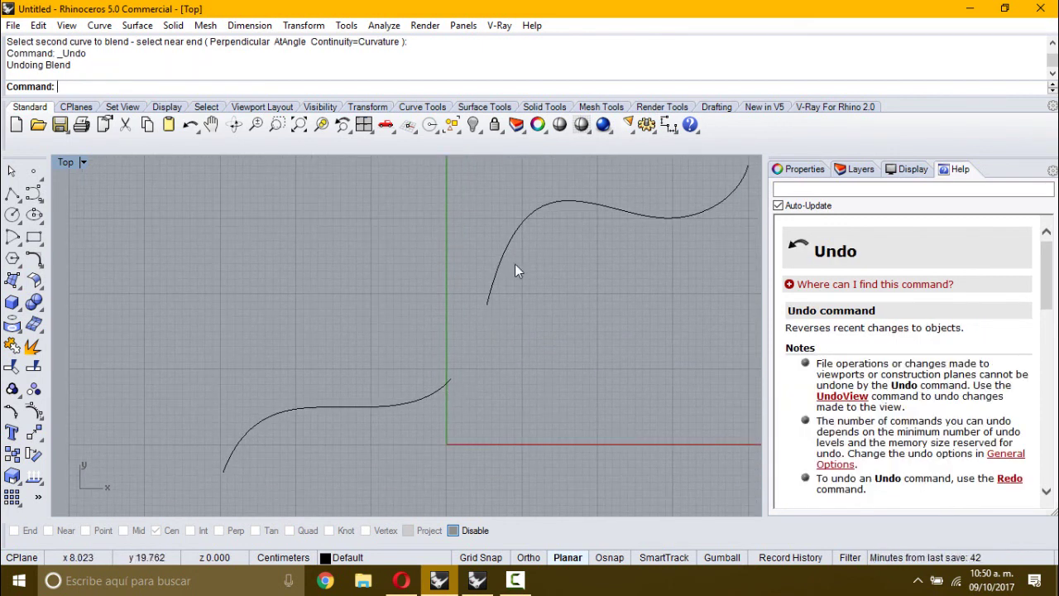
Blend the two curves again between their nearest ends, keeping the continuity at Curvature
{"action": "right_click", "coordinate": [487, 381]}
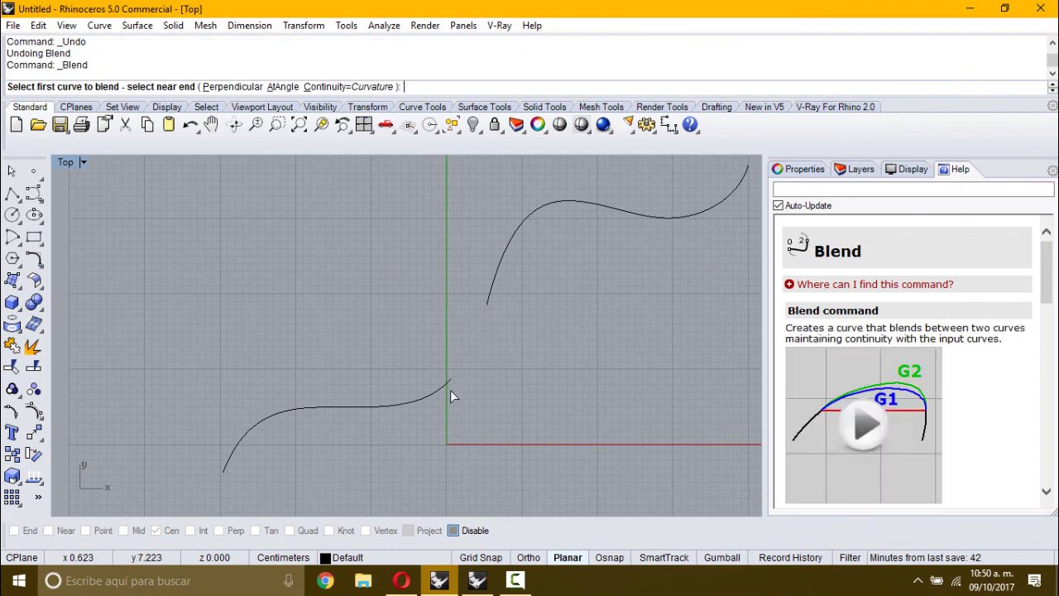
{"action": "left_click", "coordinate": [448, 387]}
{"action": "left_click", "coordinate": [502, 274]}
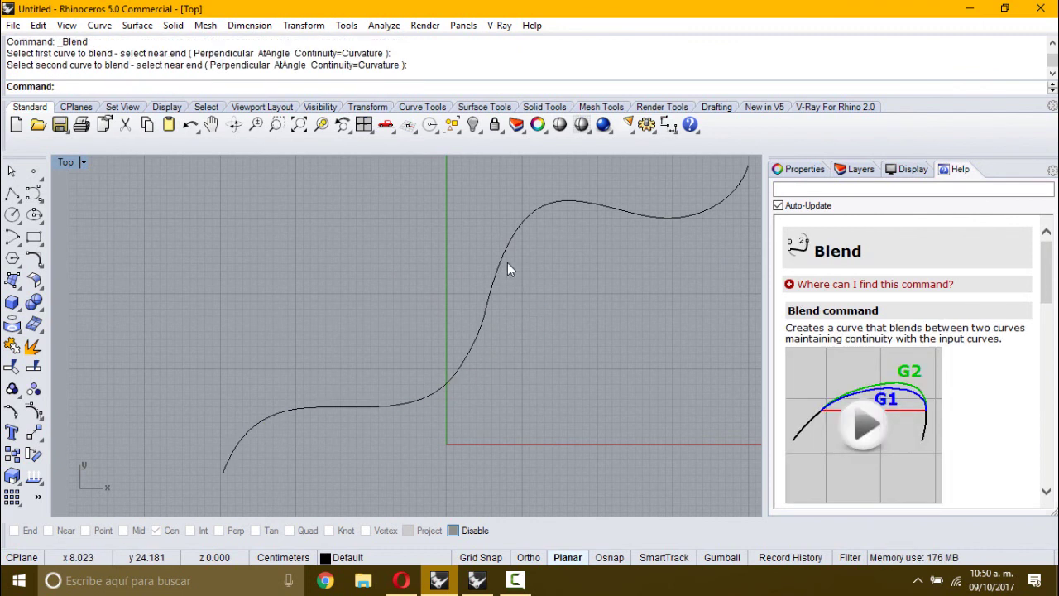